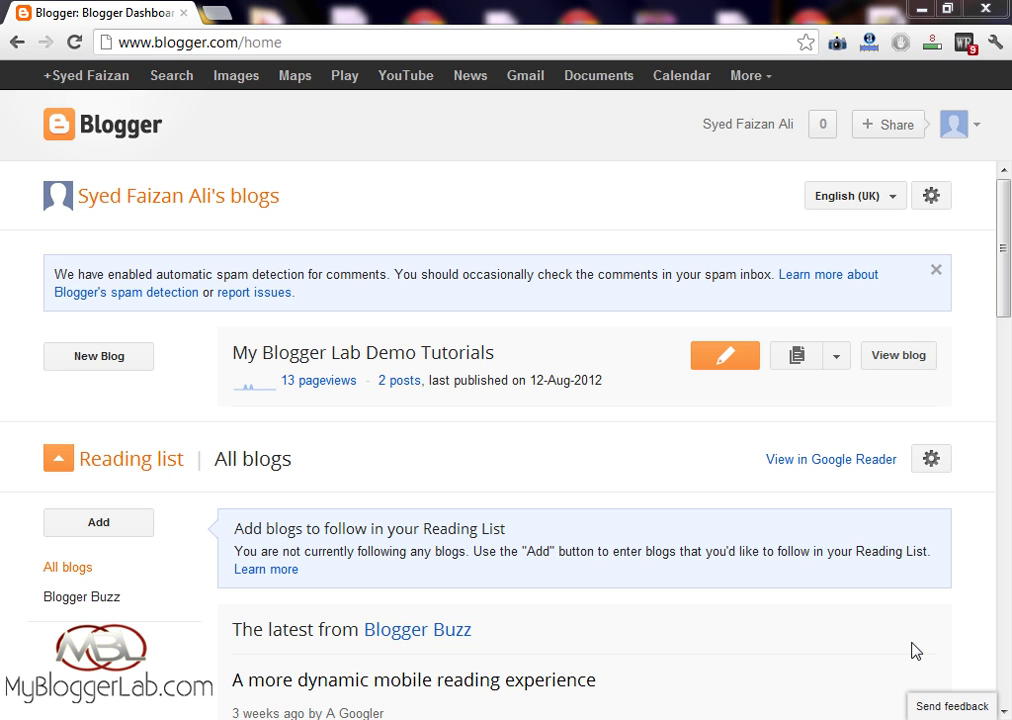
- Open the demo blog's Template page, browse the template gallery, and start a new browser tab
{"action": "left_click", "coordinate": [838, 360]}
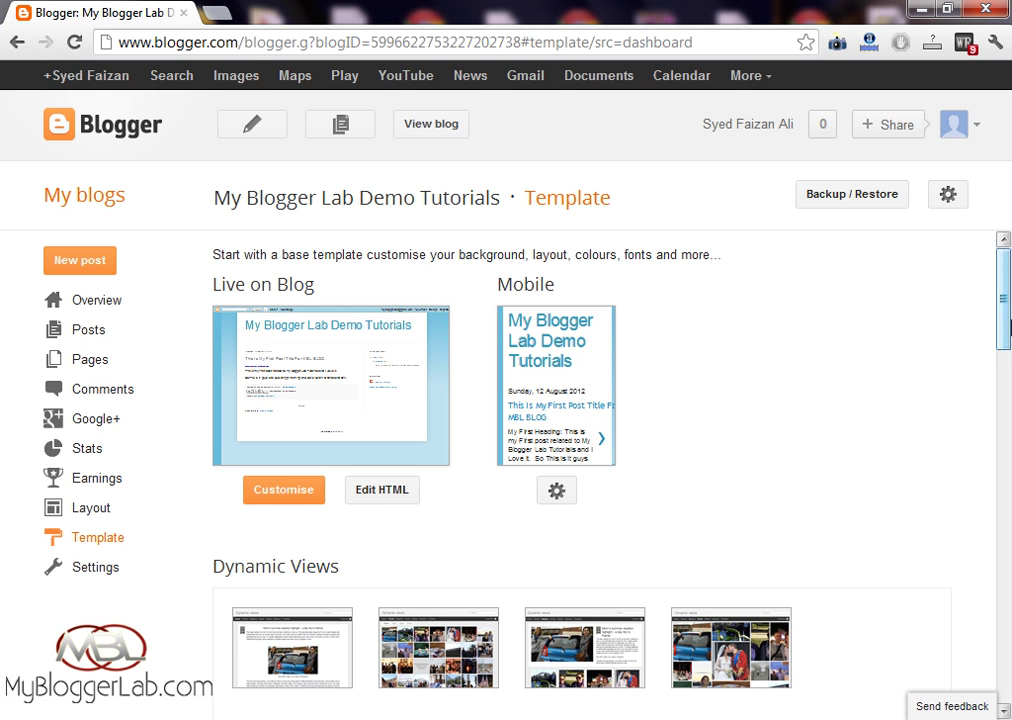
{"action": "left_click_drag", "start_coordinate": [1003, 340], "coordinate": [1005, 408]}
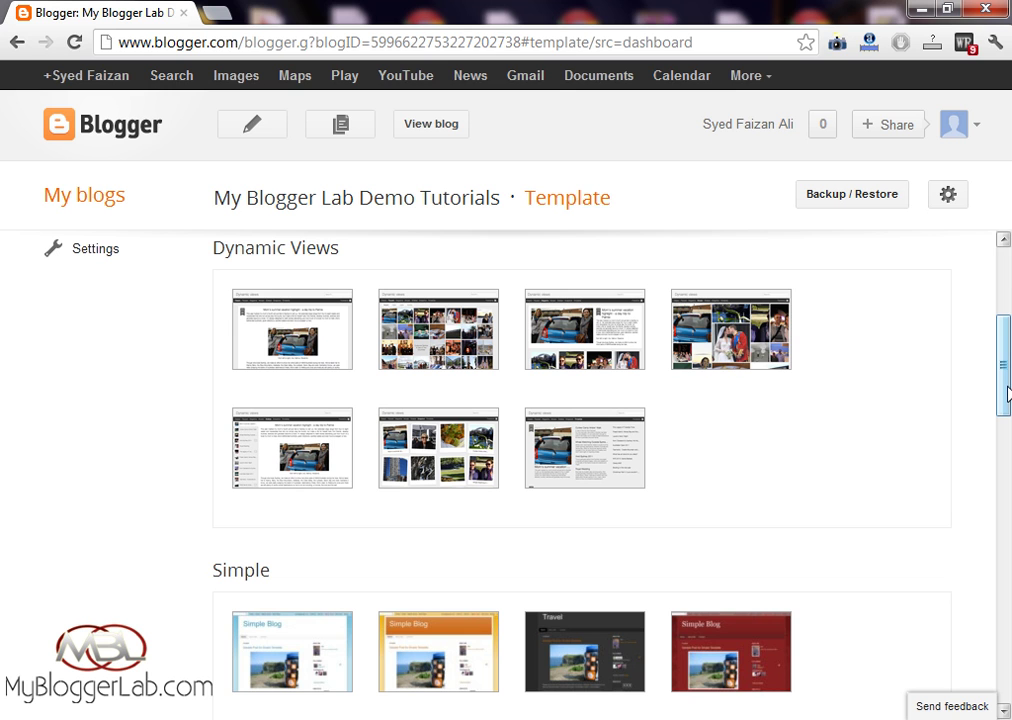
{"action": "mouse_move", "coordinate": [290, 315]}
{"action": "left_click_drag", "start_coordinate": [213, 247], "coordinate": [339, 247]}
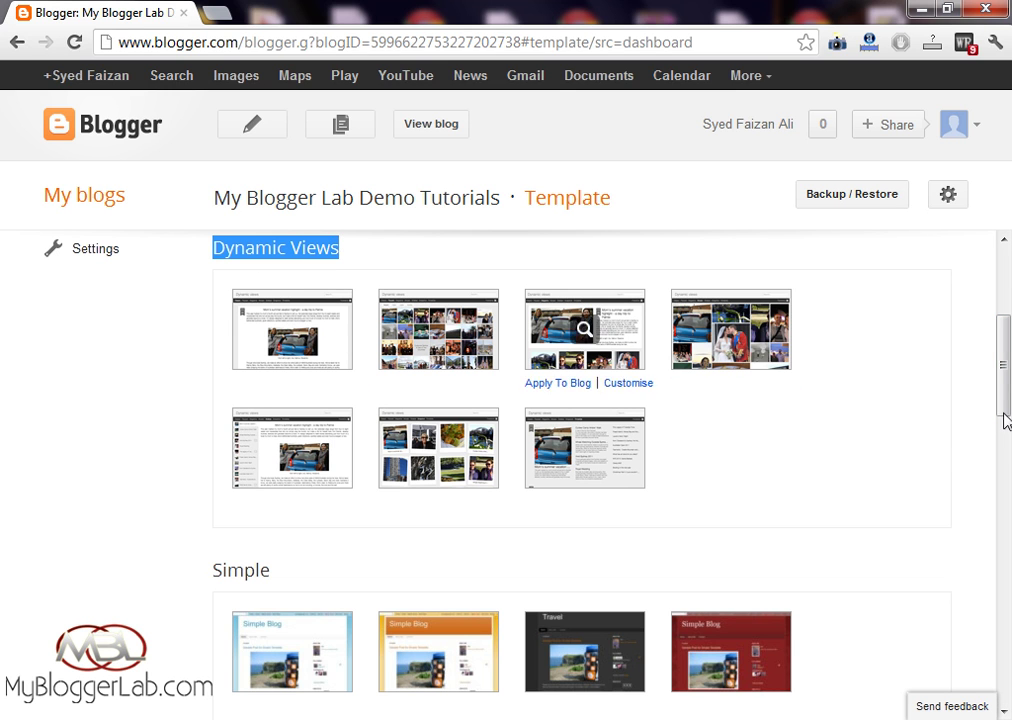
{"action": "left_click_drag", "start_coordinate": [1007, 400], "coordinate": [1009, 314]}
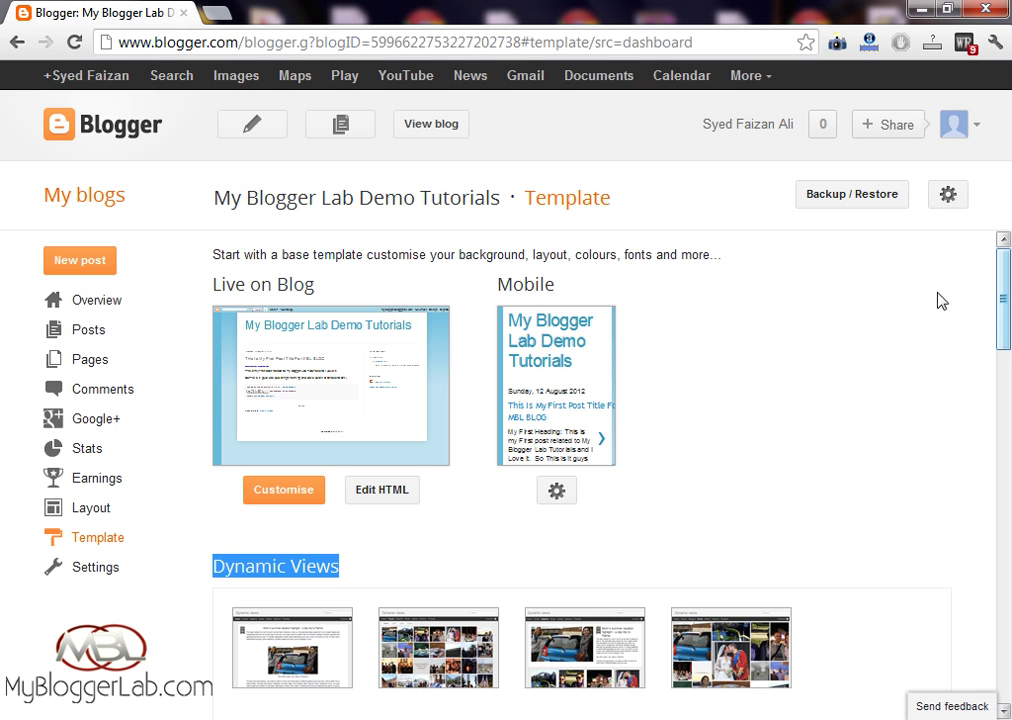
{"action": "left_click", "coordinate": [214, 14]}
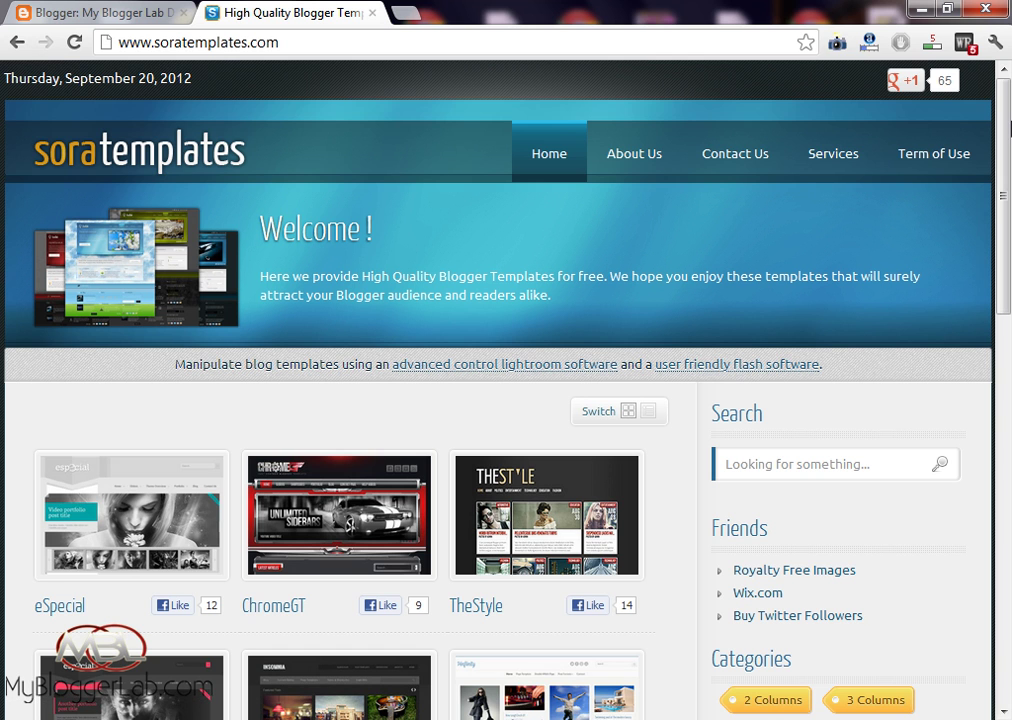
- Scroll the Sora Templates gallery to the TheStyle template page and its Download option
{"action": "scroll", "coordinate": [500, 400], "scroll_direction": "down", "scroll_amount": 2}
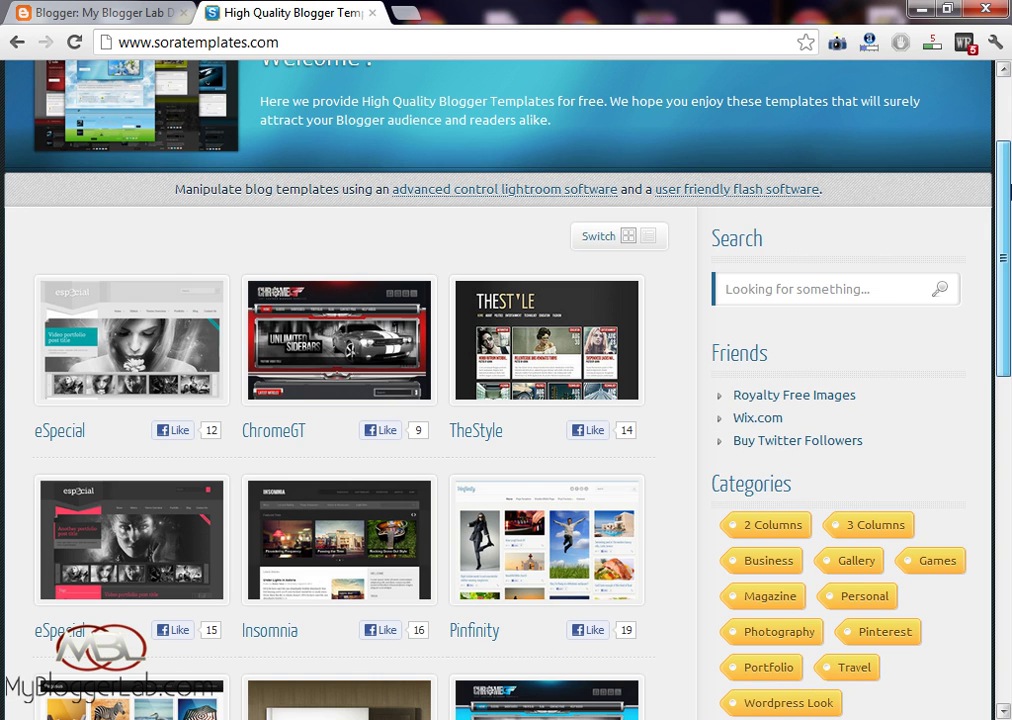
{"action": "left_click_drag", "start_coordinate": [1008, 190], "coordinate": [1009, 232]}
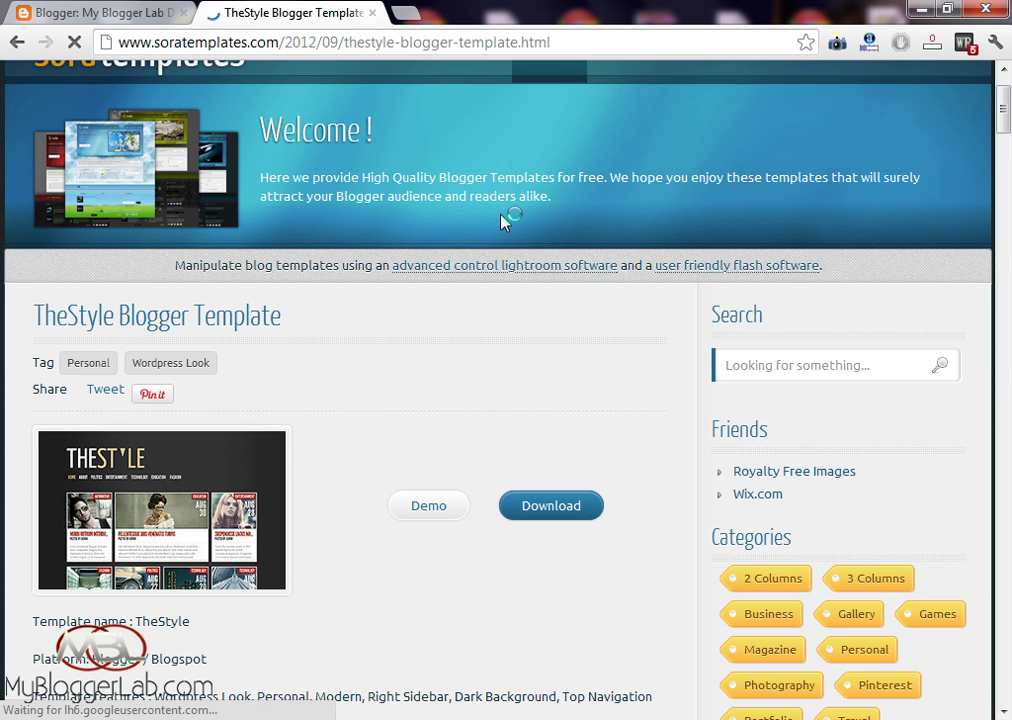
{"action": "scroll", "coordinate": [505, 218], "scroll_direction": "down", "scroll_amount": 1}
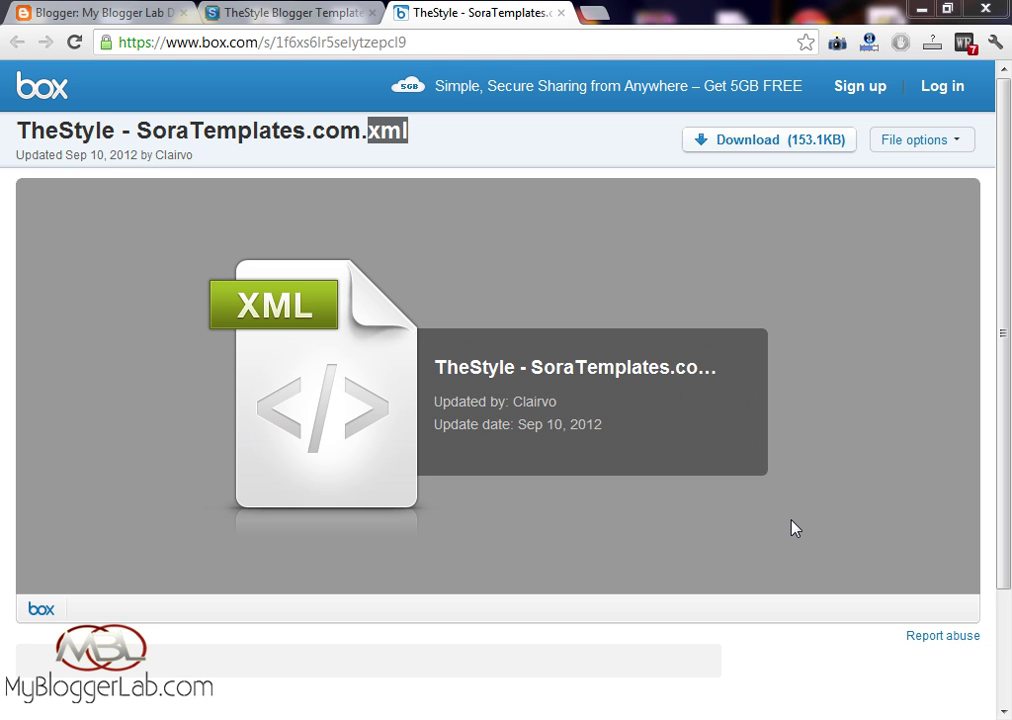
- Download and keep TheStyle - SoraTemplates.com.xml (153.1KB), then return to the Blogger Template tab
{"action": "left_click", "coordinate": [605, 218]}
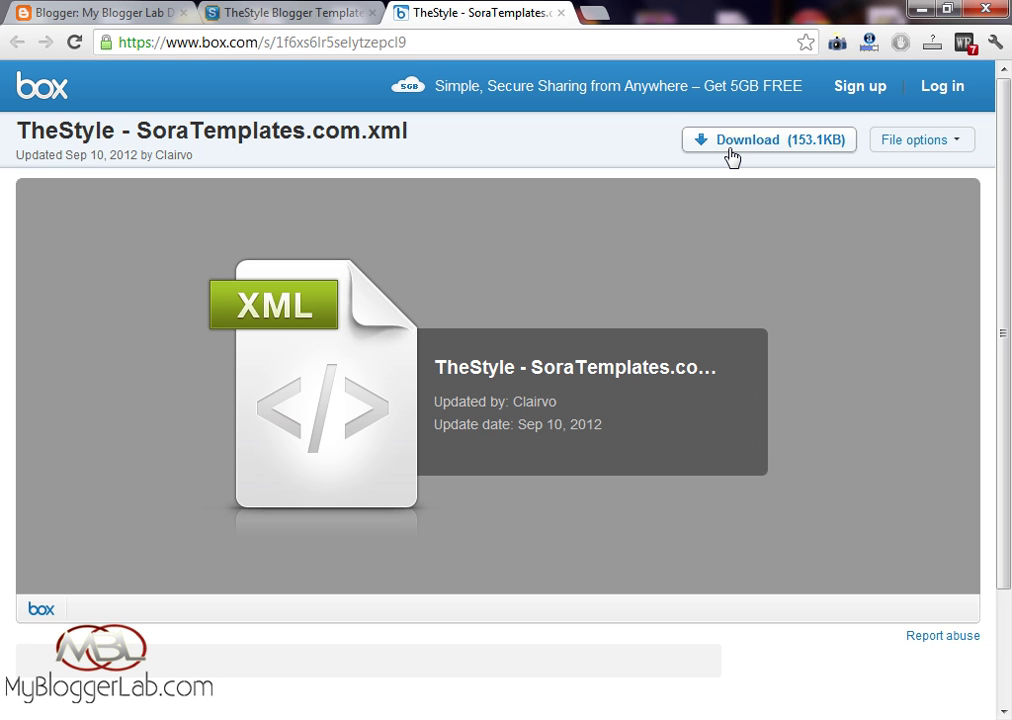
{"action": "left_click_drag", "start_coordinate": [406, 132], "coordinate": [362, 132]}
{"action": "left_click", "coordinate": [418, 138]}
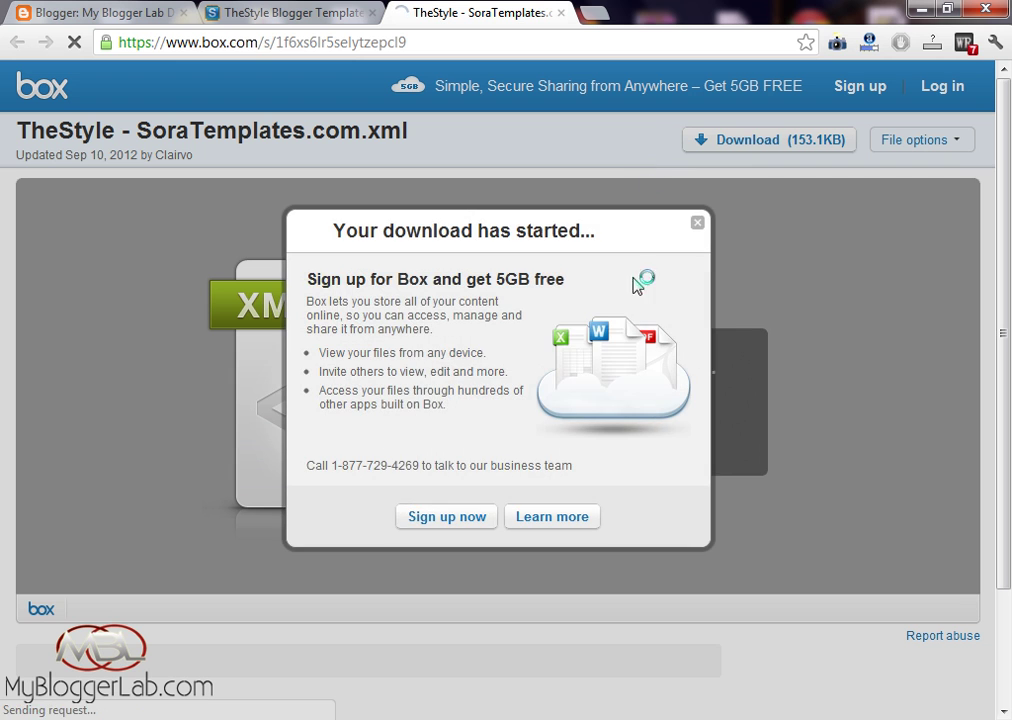
{"action": "left_click", "coordinate": [698, 226]}
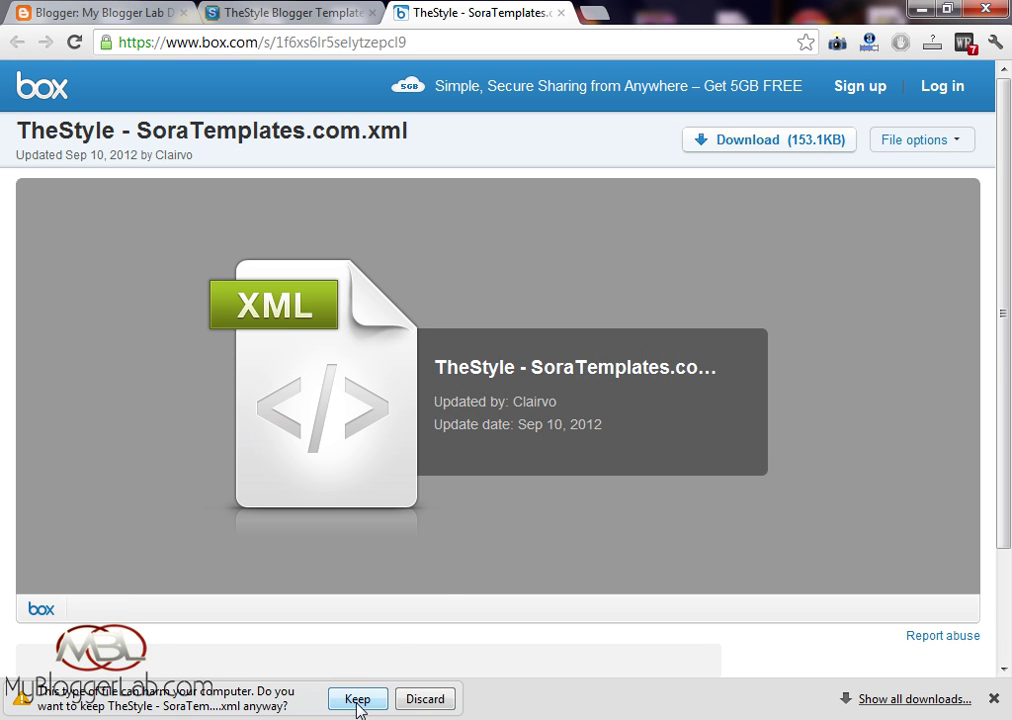
{"action": "left_click", "coordinate": [358, 699]}
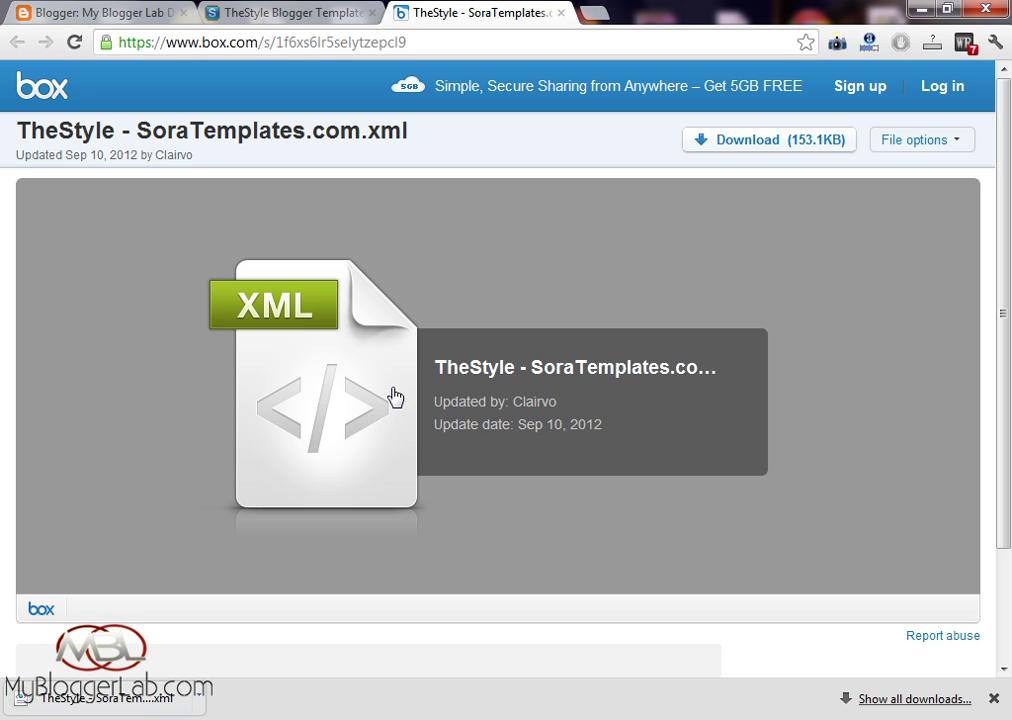
{"action": "left_click", "coordinate": [108, 10]}
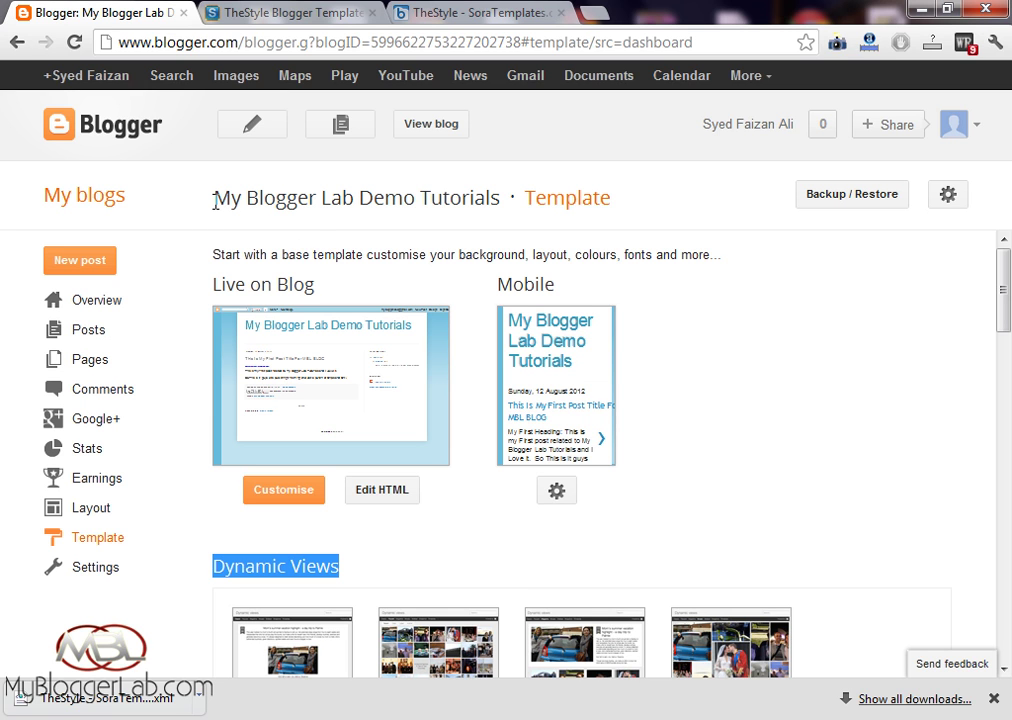
- Open the template Backup / Restore dialog
{"action": "left_click", "coordinate": [813, 199]}
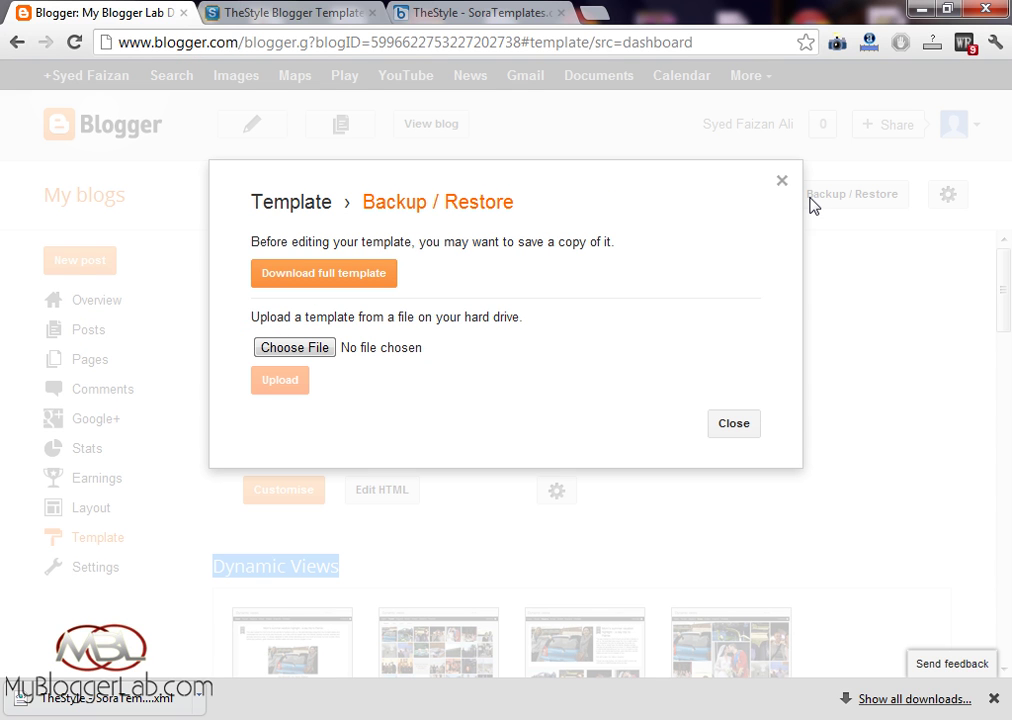
{"action": "left_click_drag", "start_coordinate": [251, 241], "coordinate": [609, 244]}
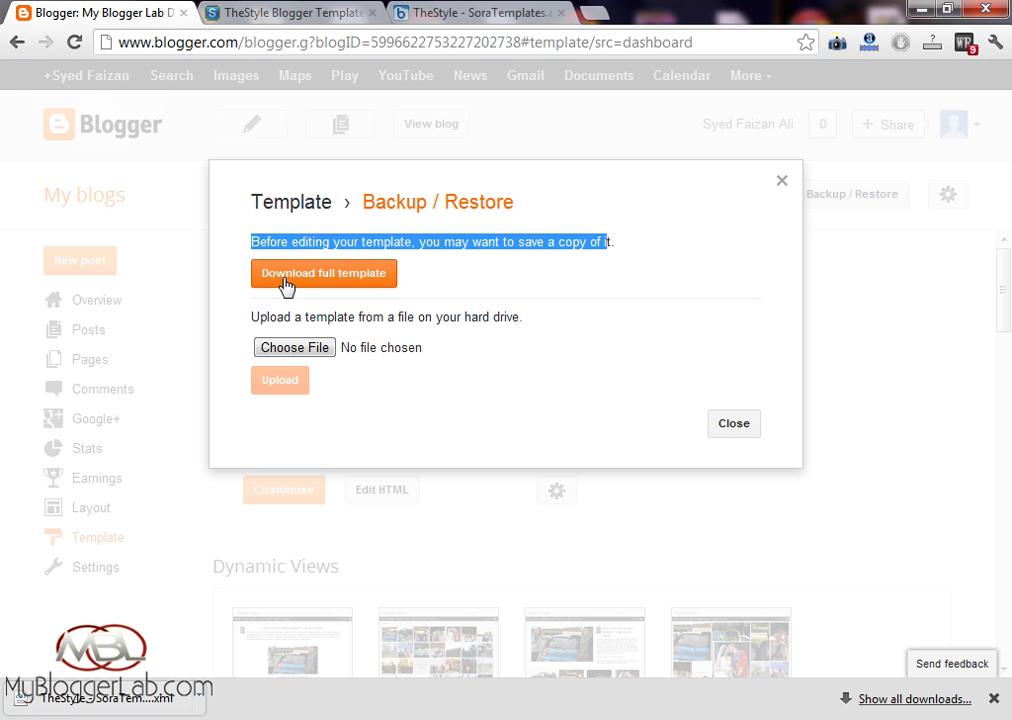
{"action": "left_click", "coordinate": [262, 351]}
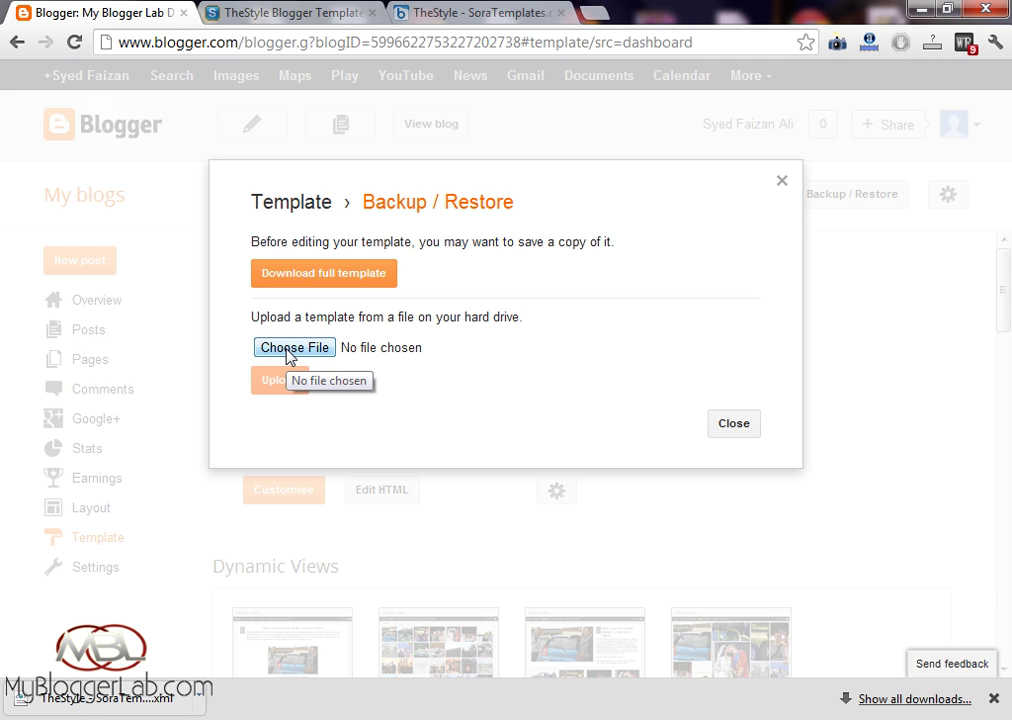
- Choose TheStyle - SoraTemplates.com.xml from Downloads as the template file to upload
{"action": "left_click", "coordinate": [287, 352]}
{"action": "left_click", "coordinate": [373, 342]}
{"action": "key", "text": "t"}
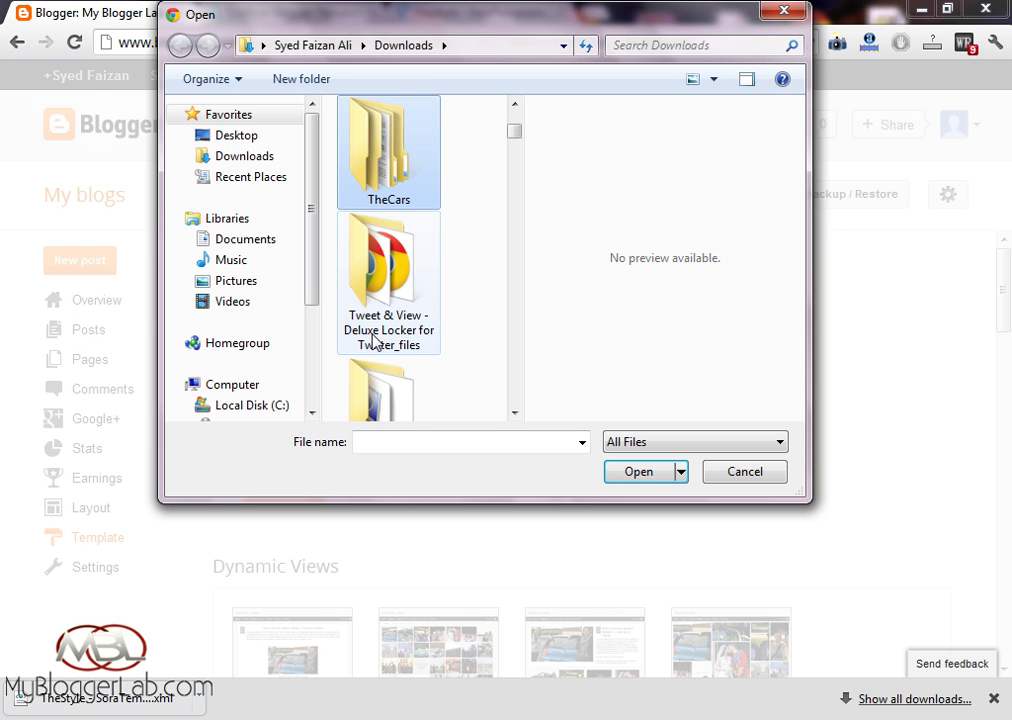
{"action": "left_click", "coordinate": [372, 312]}
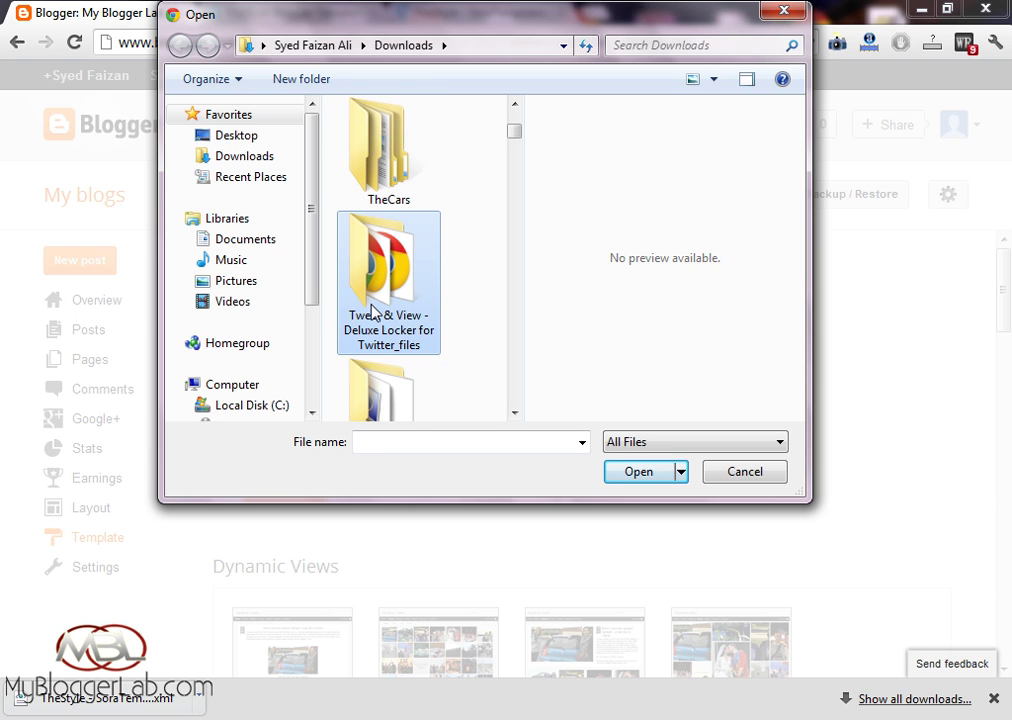
{"action": "scroll", "coordinate": [447, 203], "scroll_direction": "down", "scroll_amount": 6}
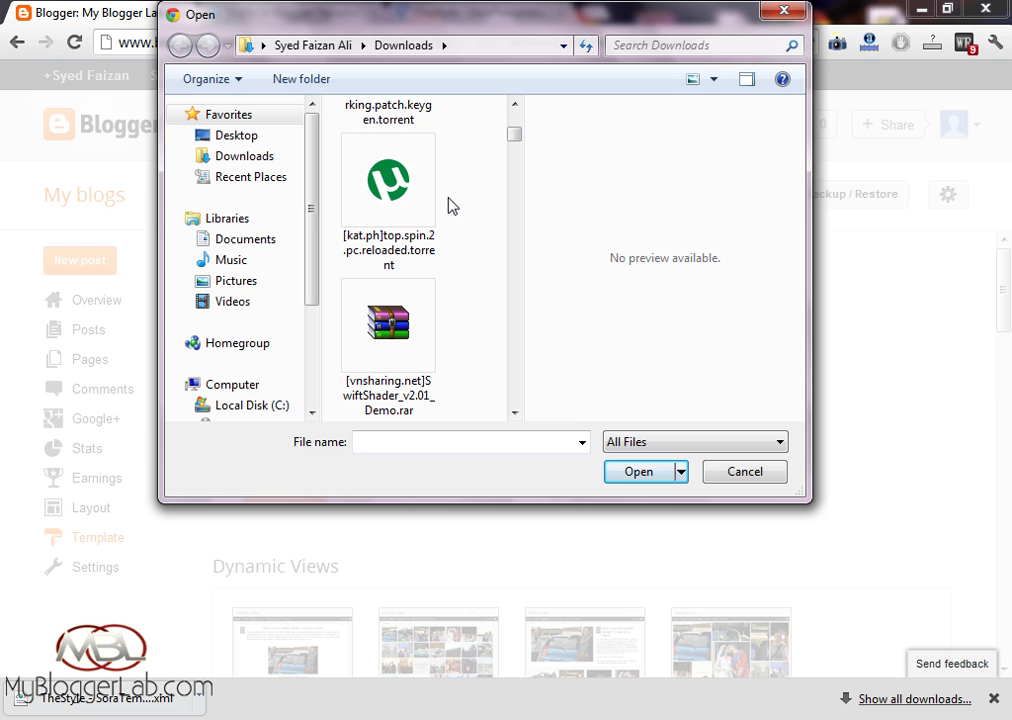
{"action": "scroll", "coordinate": [450, 204], "scroll_direction": "down", "scroll_amount": 4}
{"action": "left_click", "coordinate": [407, 438]}
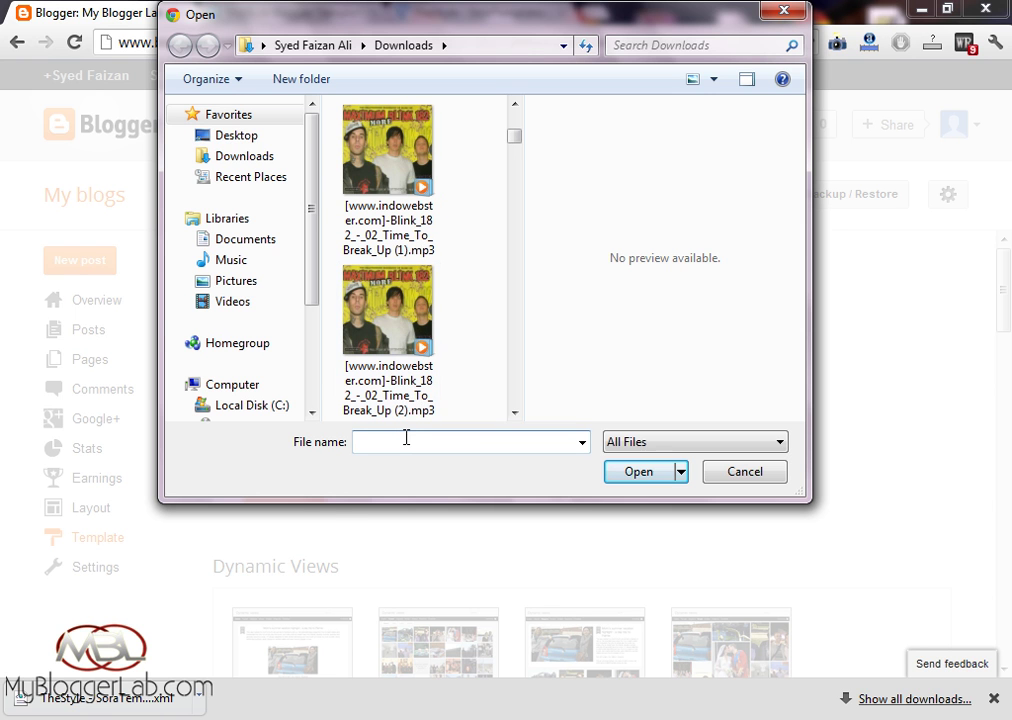
{"action": "type", "text": "the Evolution of SEO.doc"}
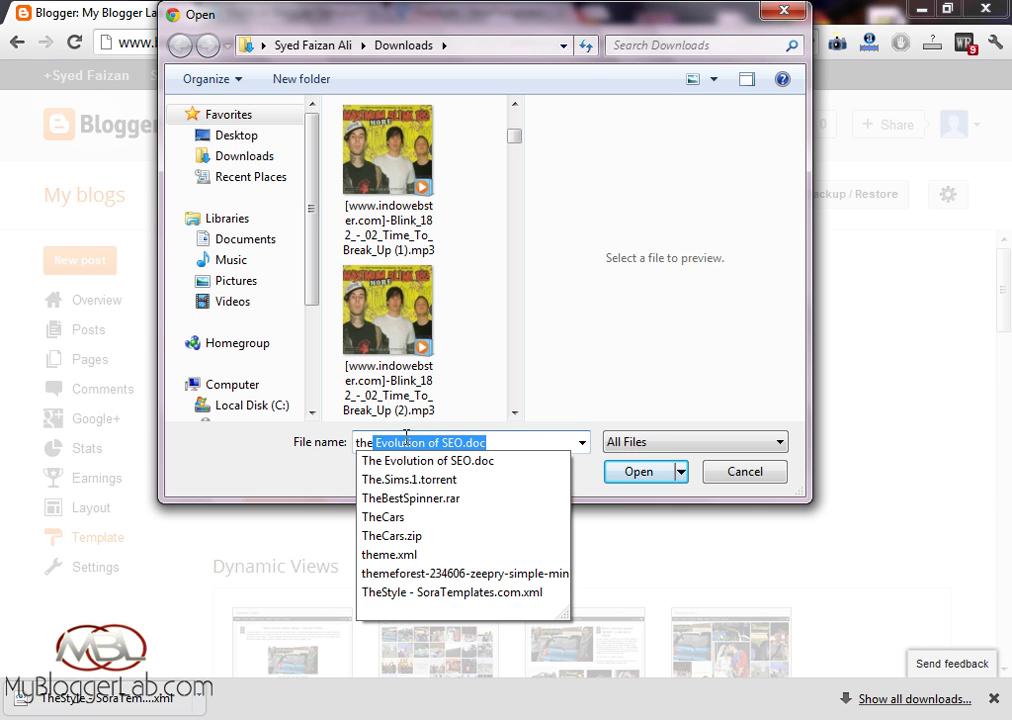
{"action": "left_click", "coordinate": [448, 603]}
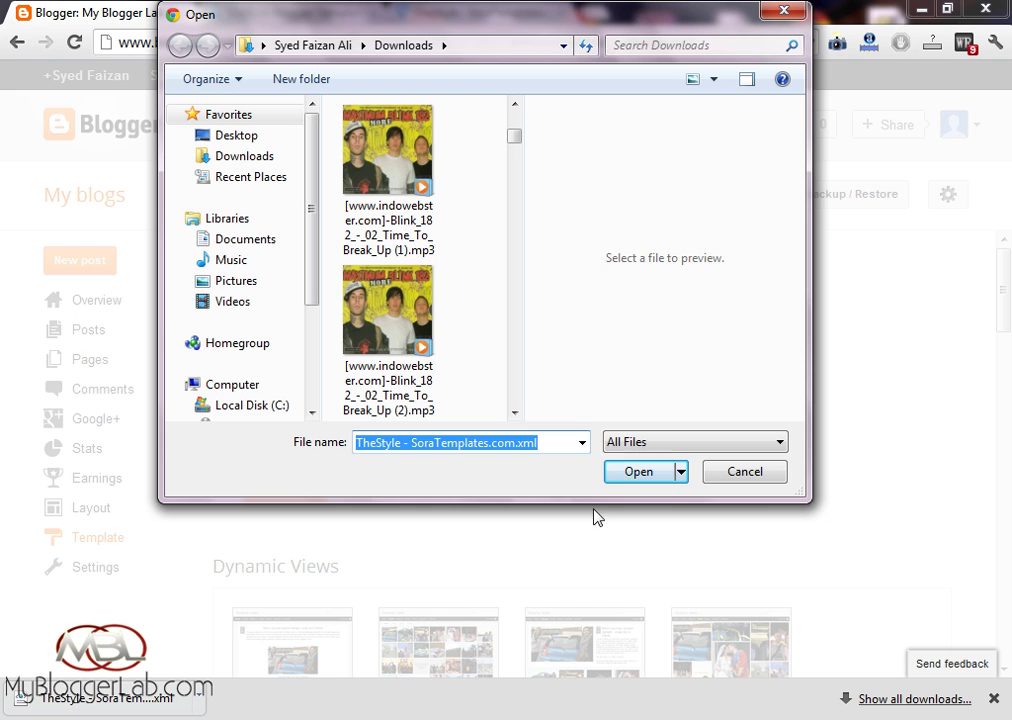
{"action": "left_click", "coordinate": [619, 476]}
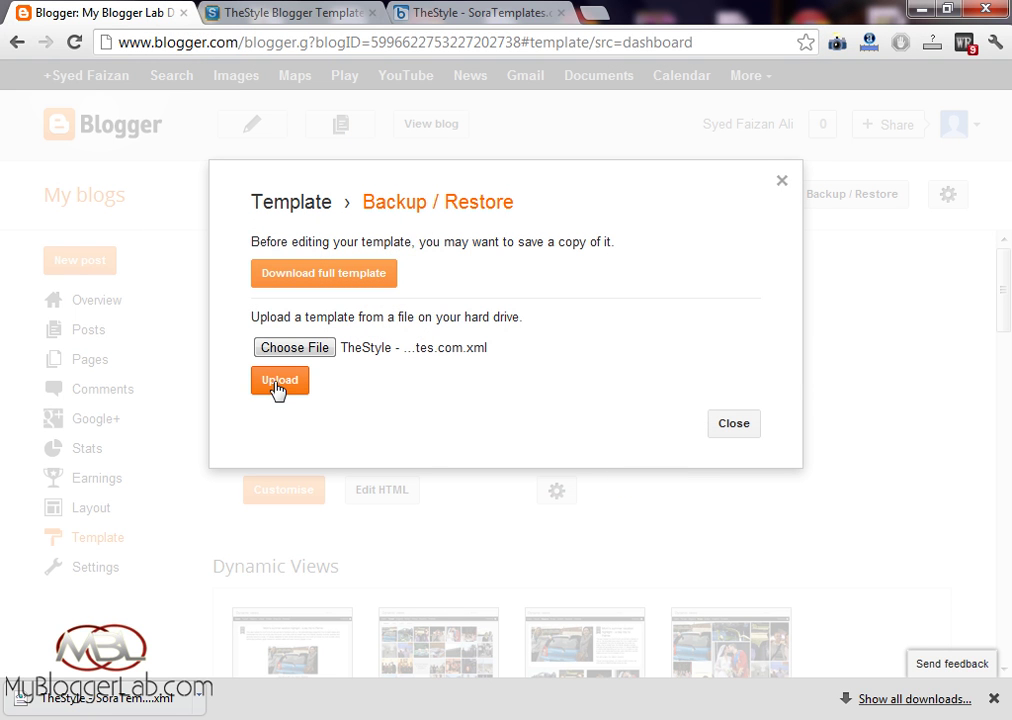
- Upload the TheStyle template and open the live blog in a new tab
{"action": "left_click", "coordinate": [278, 385]}
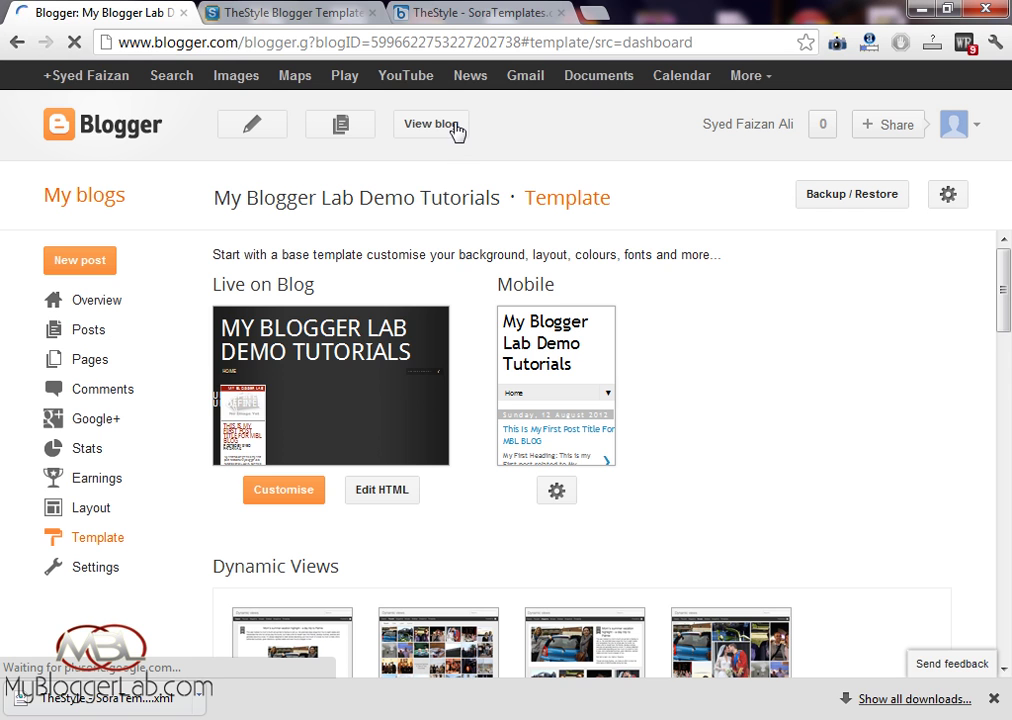
{"action": "right_click", "coordinate": [448, 132]}
{"action": "left_click", "coordinate": [445, 147]}
{"action": "left_click", "coordinate": [267, 14]}
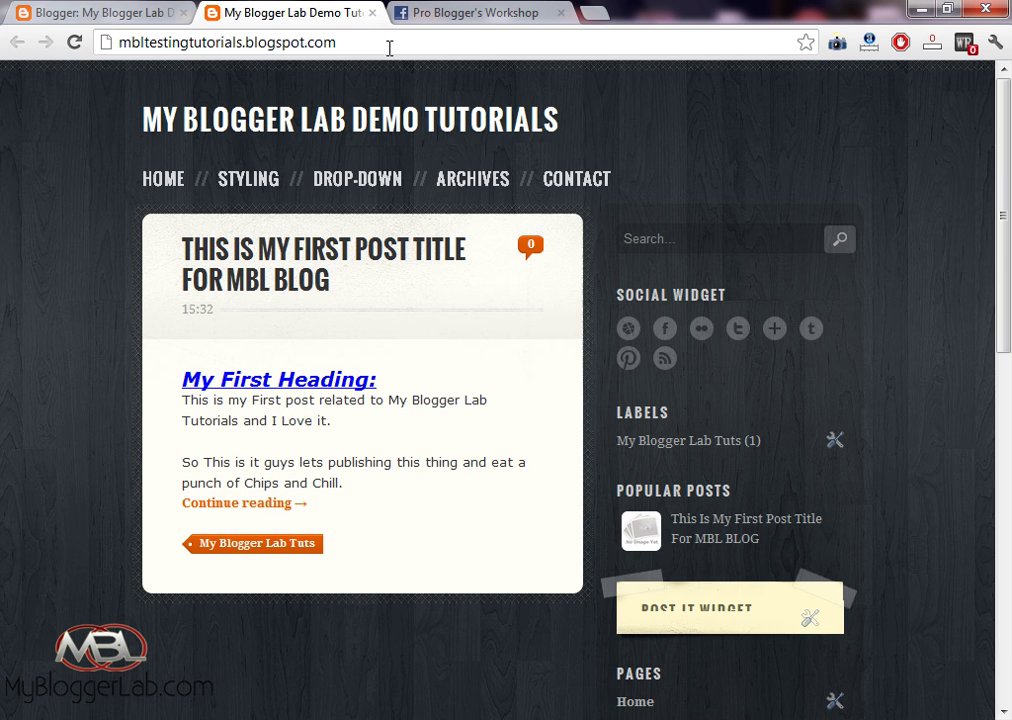
{"action": "mouse_move", "coordinate": [1002, 182]}
{"action": "left_mouse_down"}
{"action": "mouse_move", "coordinate": [998, 492]}
{"action": "mouse_move", "coordinate": [988, 537]}
{"action": "mouse_move", "coordinate": [1009, 173]}
{"action": "left_mouse_up"}
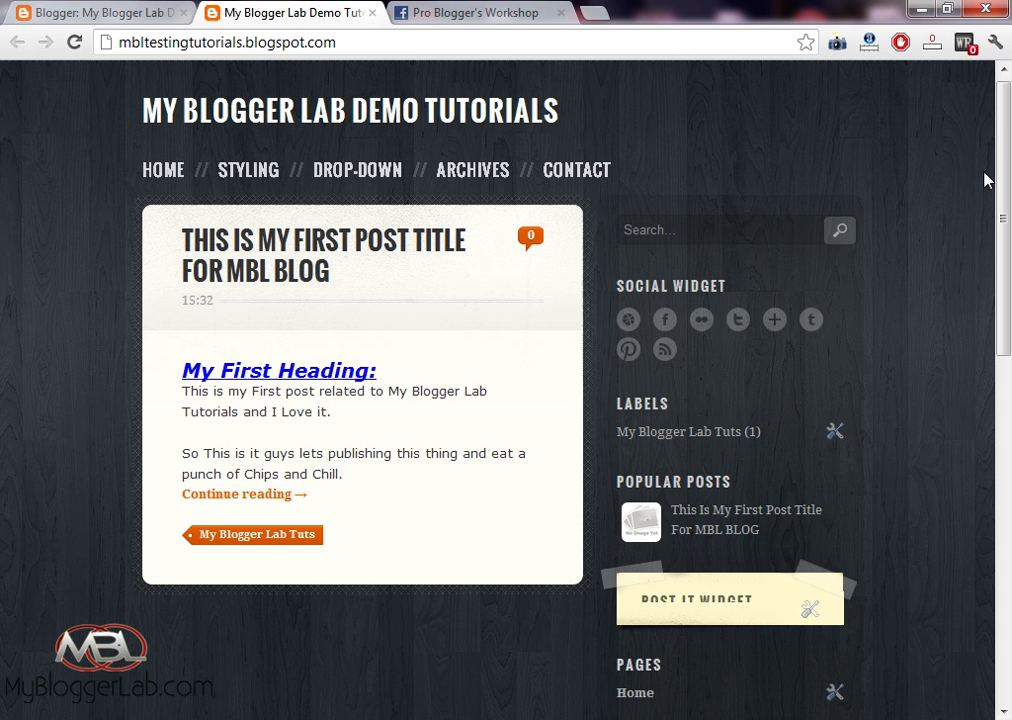
{"action": "left_click", "coordinate": [291, 280]}
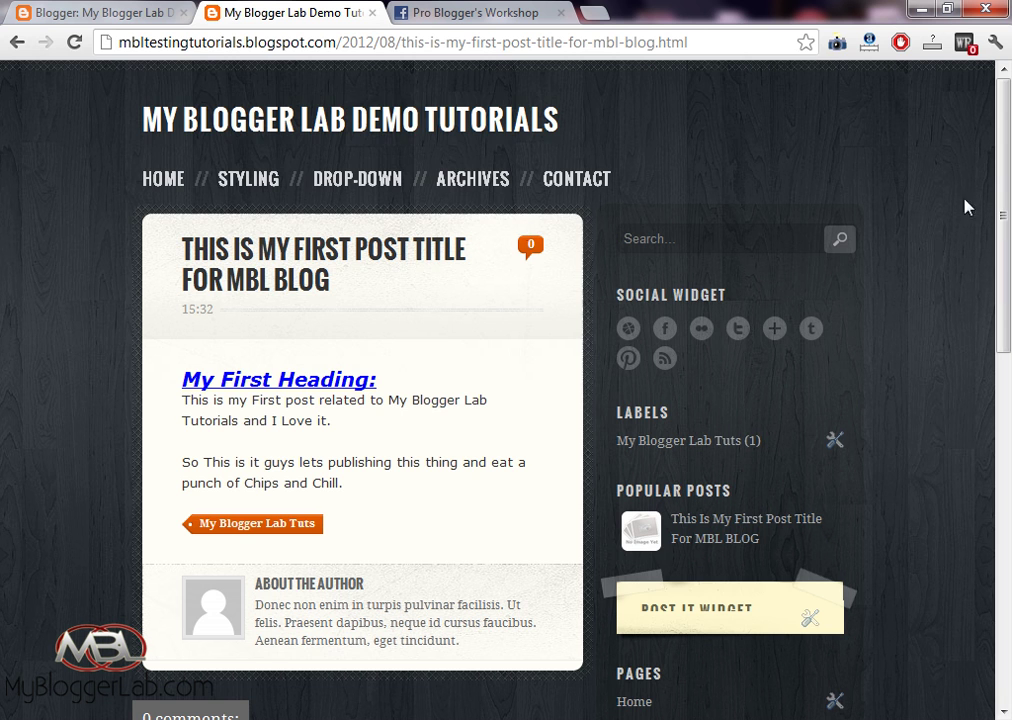
{"action": "mouse_move", "coordinate": [1006, 210]}
{"action": "left_mouse_down"}
{"action": "mouse_move", "coordinate": [1006, 404]}
{"action": "mouse_move", "coordinate": [1008, 200]}
{"action": "left_mouse_up"}
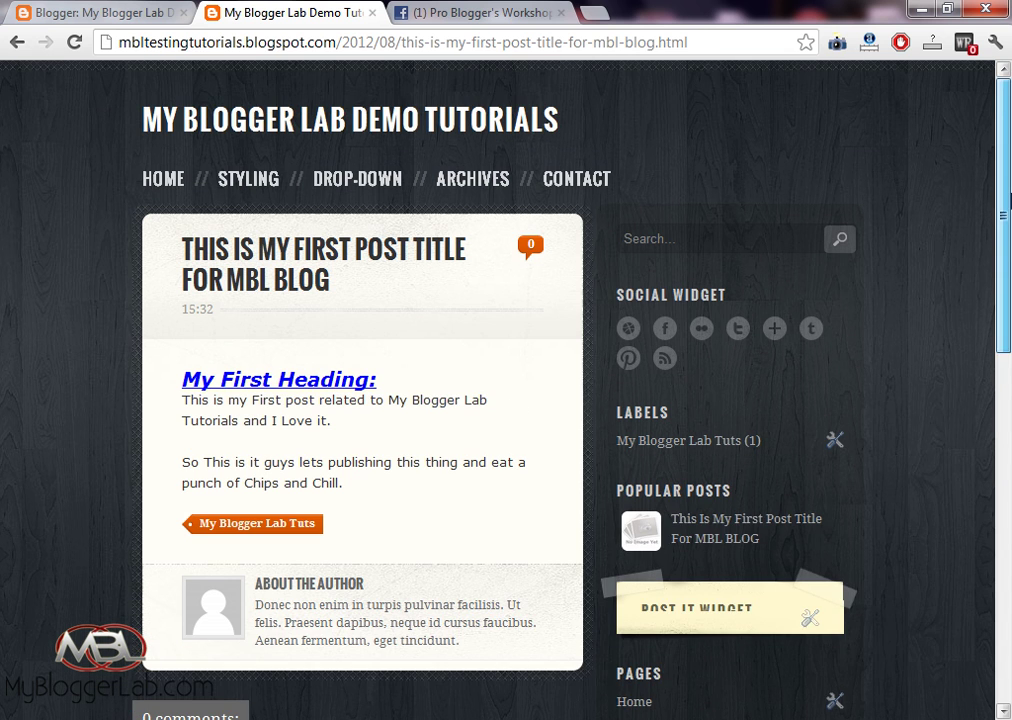
{"action": "left_click", "coordinate": [167, 180]}
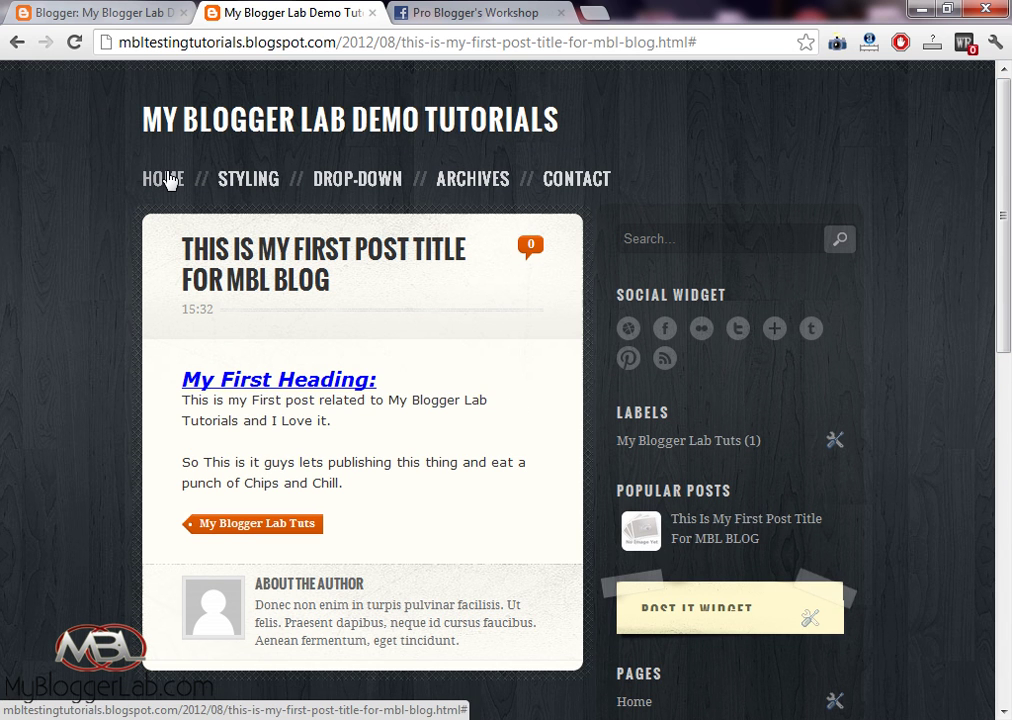
{"action": "left_click", "coordinate": [113, 12]}
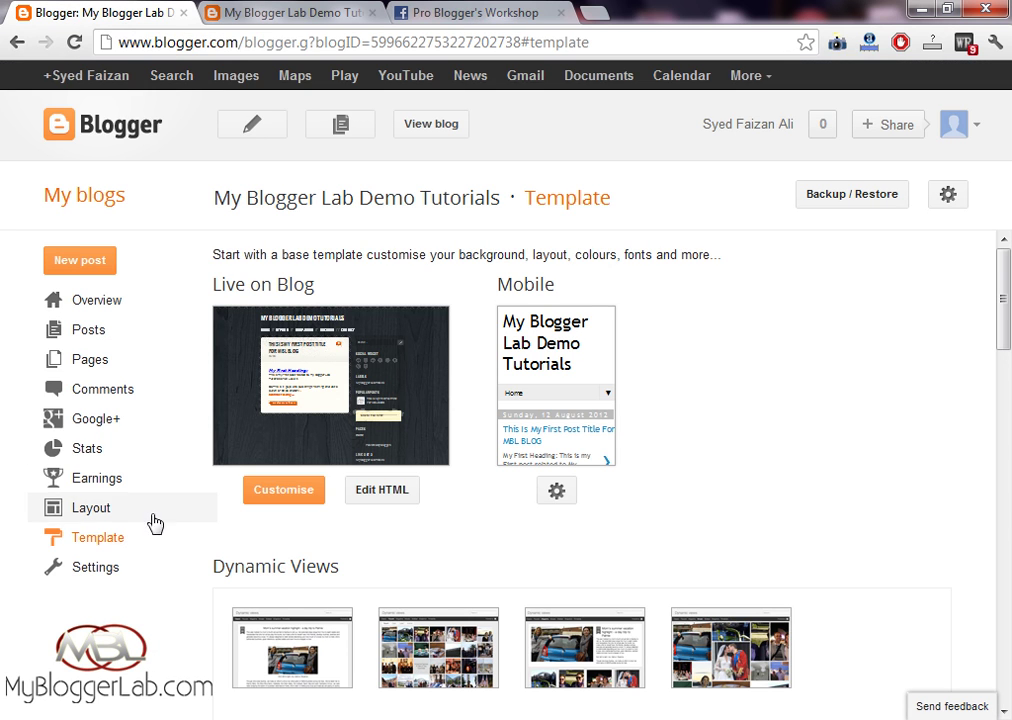
- Go through Posts and the dashboard, then return to the live blog's first post in TheStyle
{"action": "left_click", "coordinate": [112, 338]}
{"action": "left_click", "coordinate": [88, 122]}
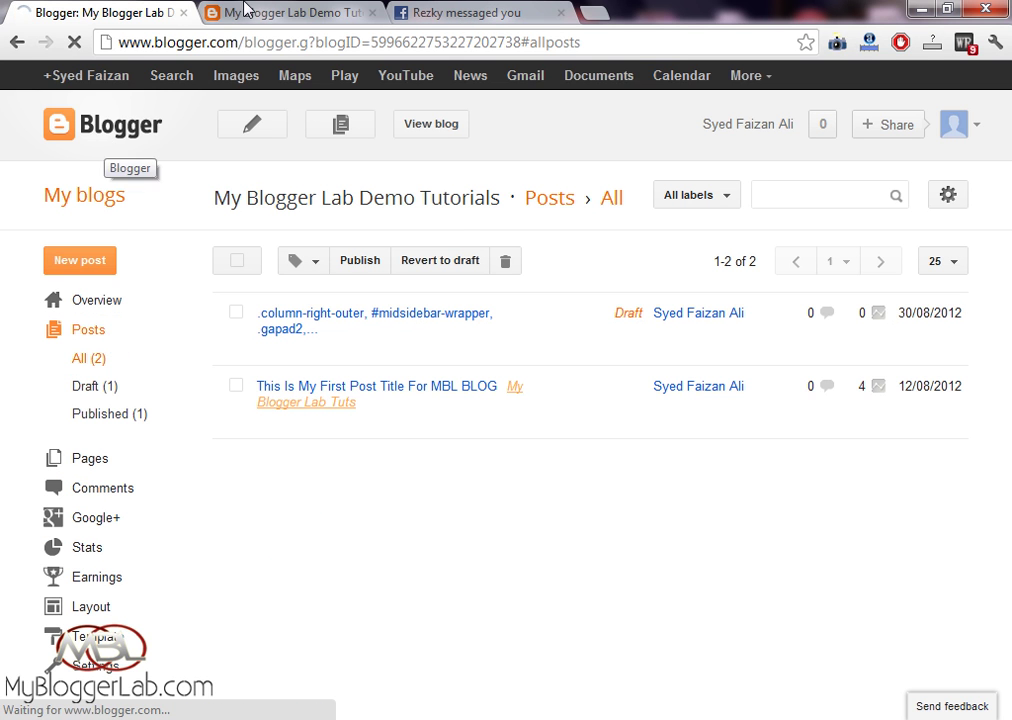
{"action": "left_click", "coordinate": [275, 12]}
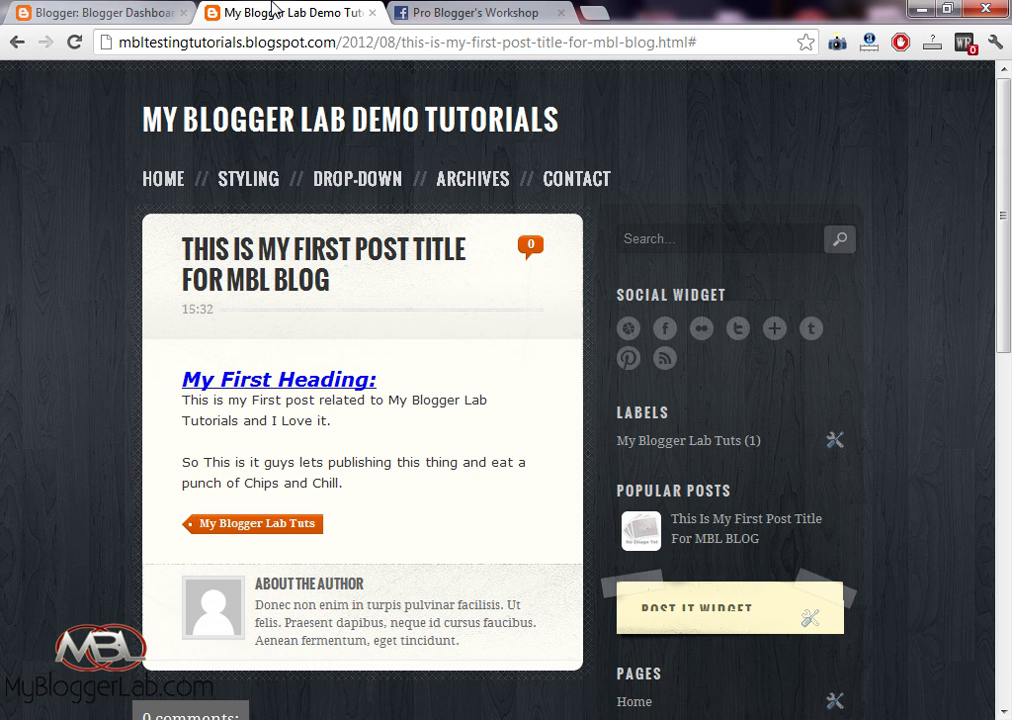